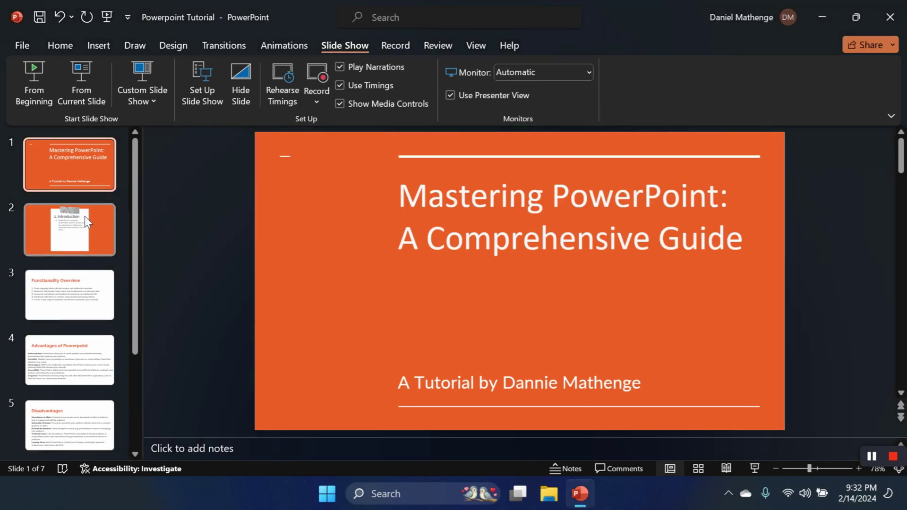
Step: Go from the title slide through slide 2 to slide 3, 'Functionality Overview'
{"action": "left_click", "coordinate": [84, 216]}
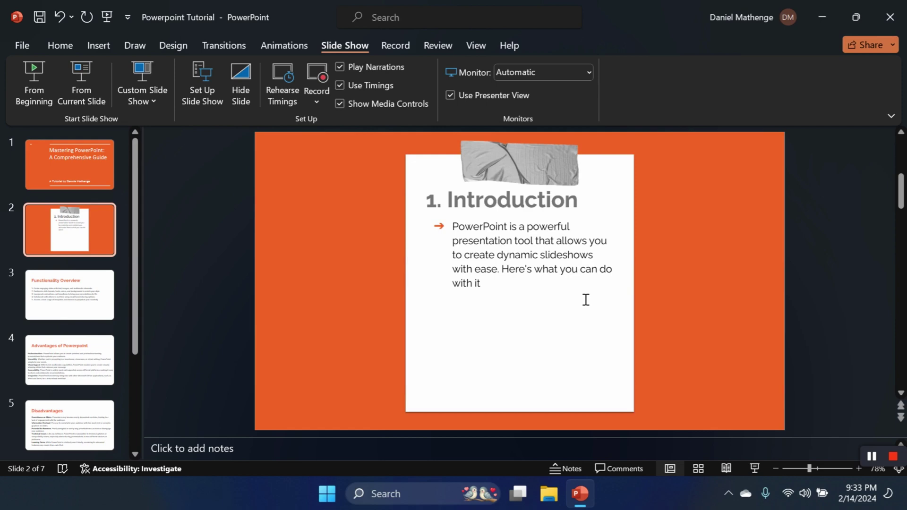
{"action": "scroll", "coordinate": [586, 300], "scroll_direction": "down", "scroll_amount": 1}
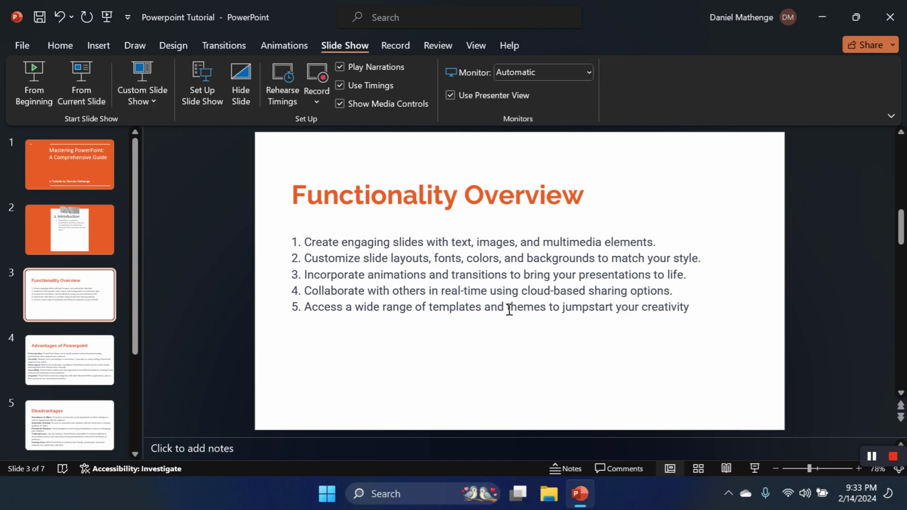
{"action": "key", "text": "super"}
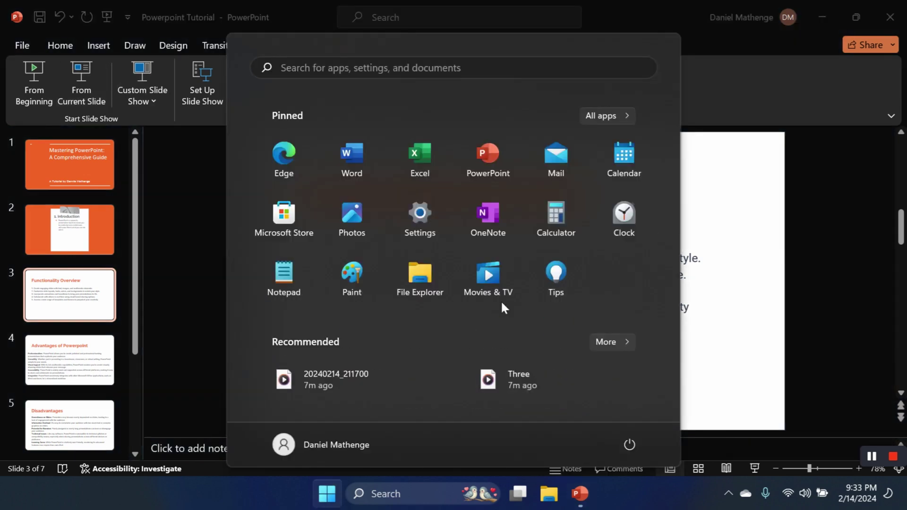
{"action": "type", "text": "p"}
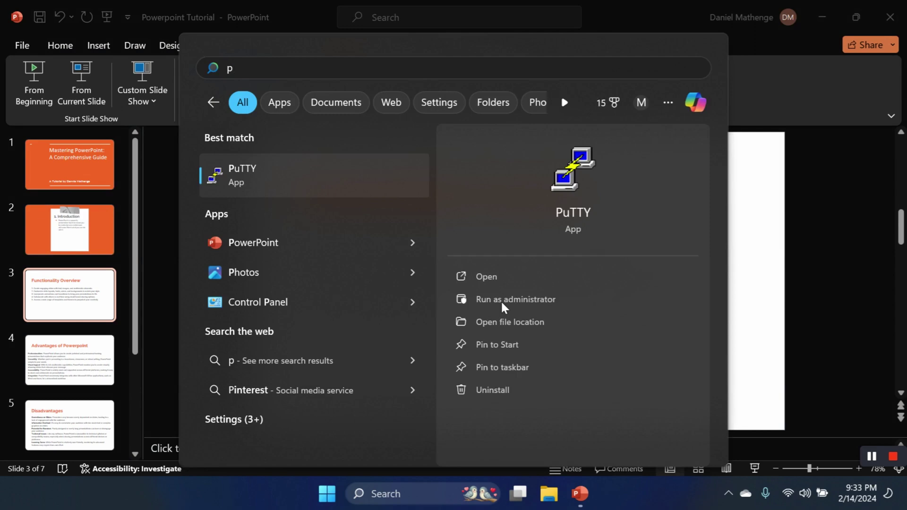
{"action": "key", "text": "BackSpace"}
{"action": "key", "text": "Escape"}
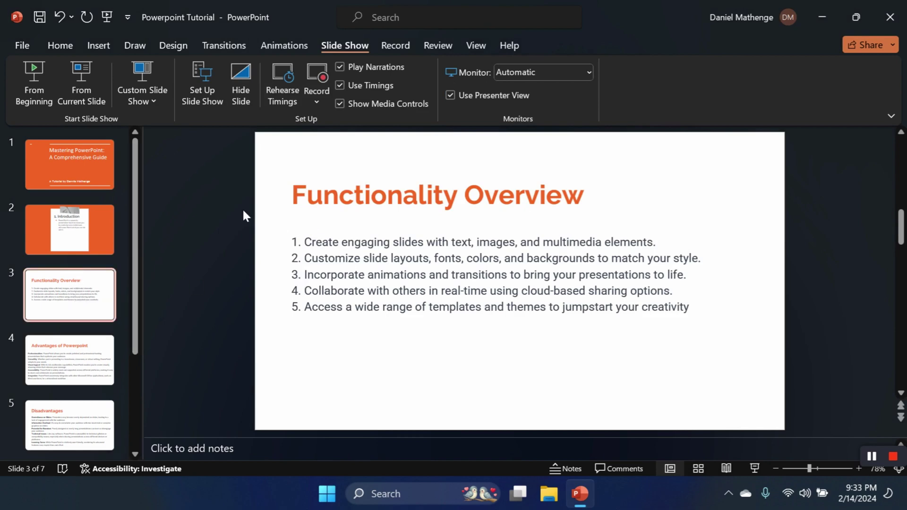
Step: Add a new line below item 5 of the numbered list, typing 'the tuto' and trimming it
{"action": "left_click", "coordinate": [519, 292]}
{"action": "left_click", "coordinate": [702, 321]}
{"action": "key", "text": "Return"}
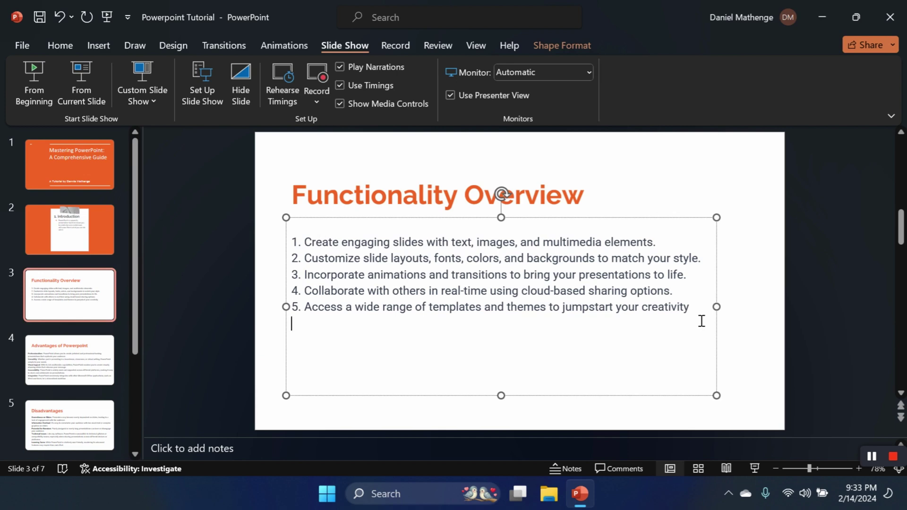
{"action": "type", "text": "the tuto"}
{"action": "key", "text": "BackSpace"}
{"action": "key", "text": "BackSpace"}
{"action": "key", "text": "BackSpace"}
{"action": "key", "text": "BackSpace"}
{"action": "key", "text": "BackSpace"}
{"action": "key", "text": "BackSpace"}
{"action": "key", "text": "BackSpace"}
{"action": "key", "text": "BackSpace"}
Step: On the Home tab, select the whole numbered list and toggle bold, italic and underline
{"action": "left_click", "coordinate": [64, 43]}
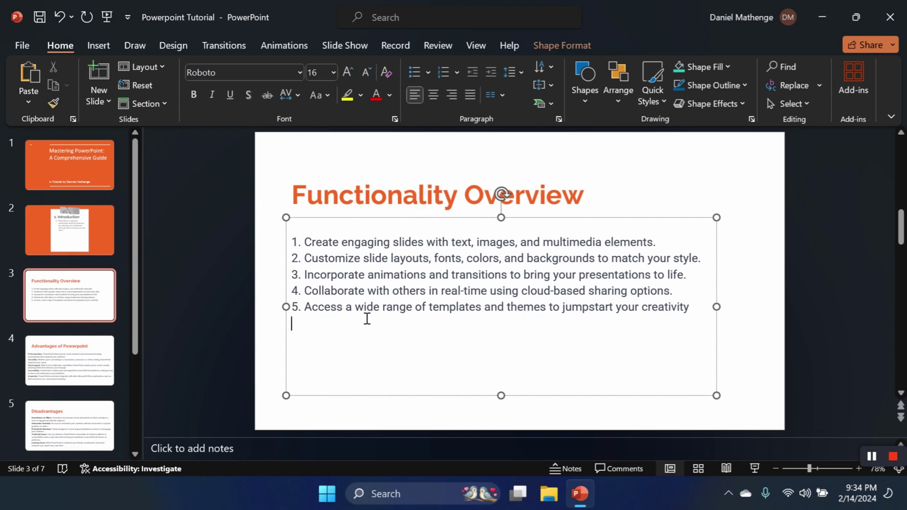
{"action": "left_click_drag", "start_coordinate": [303, 259], "coordinate": [431, 266]}
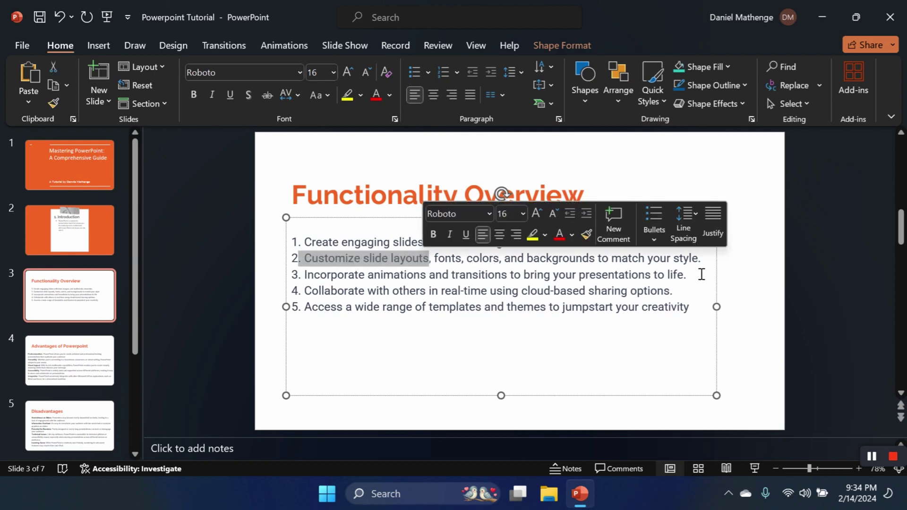
{"action": "left_click", "coordinate": [568, 361]}
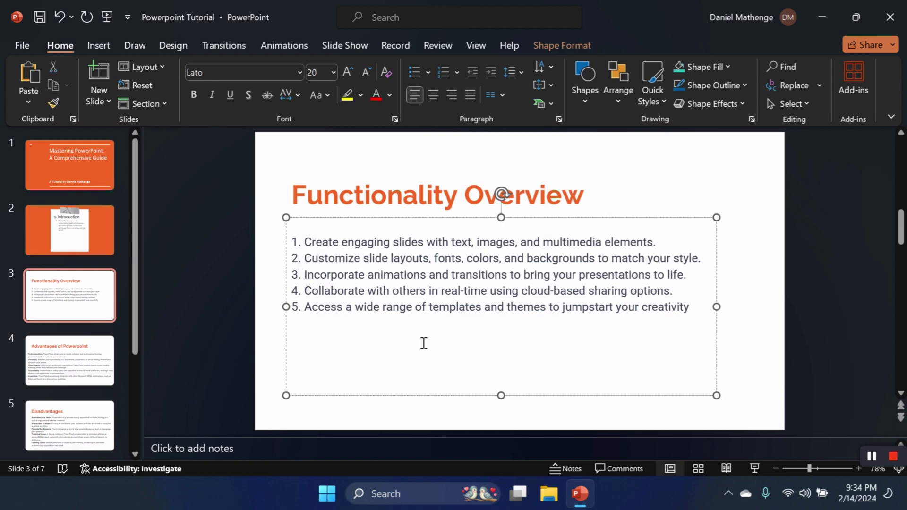
{"action": "left_click_drag", "start_coordinate": [435, 322], "coordinate": [305, 243]}
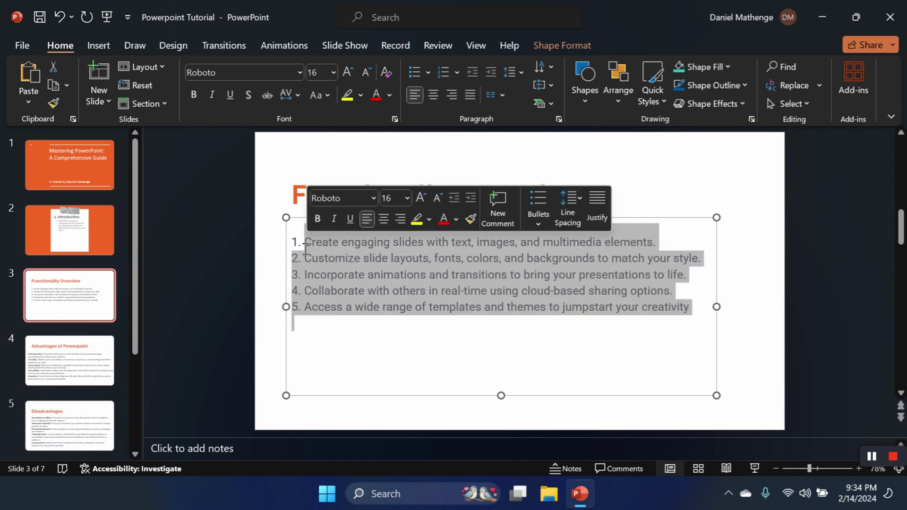
{"action": "key", "text": "ctrl+b"}
{"action": "key", "text": "ctrl+b"}
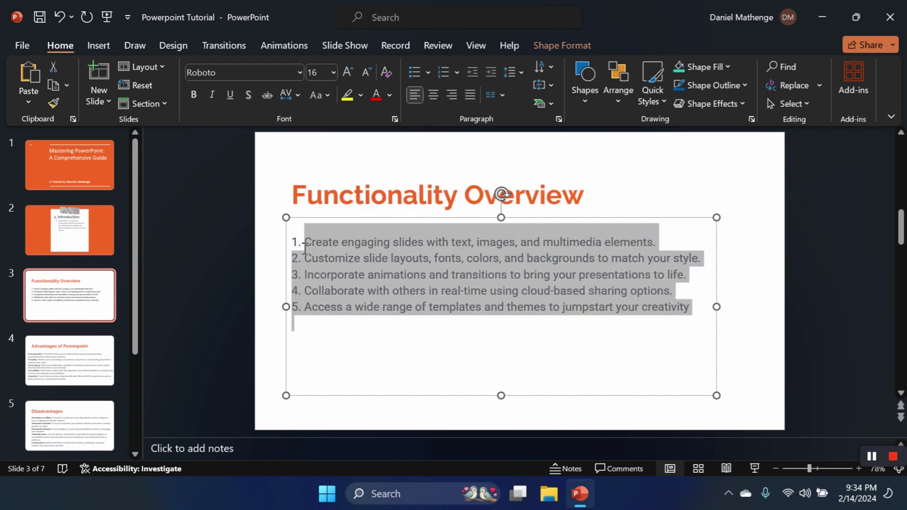
{"action": "key", "text": "ctrl+i"}
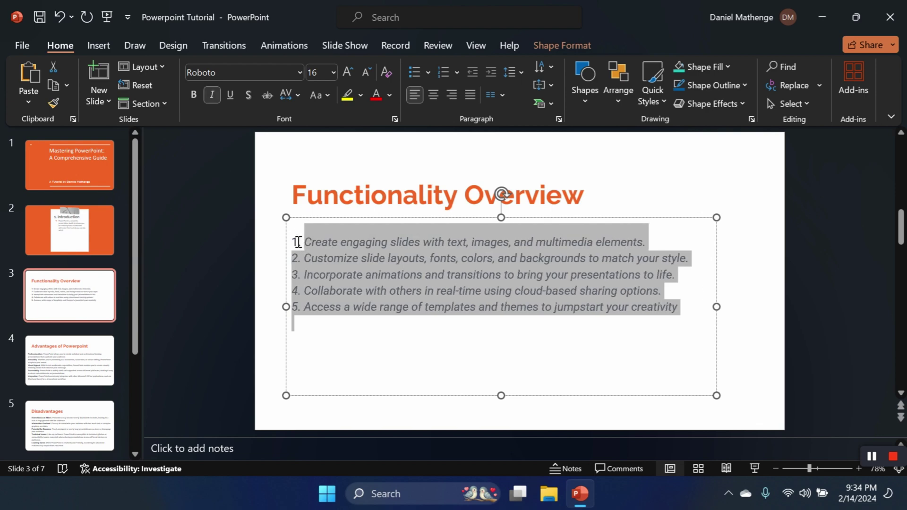
{"action": "key", "text": "ctrl+i"}
{"action": "key", "text": "ctrl+u"}
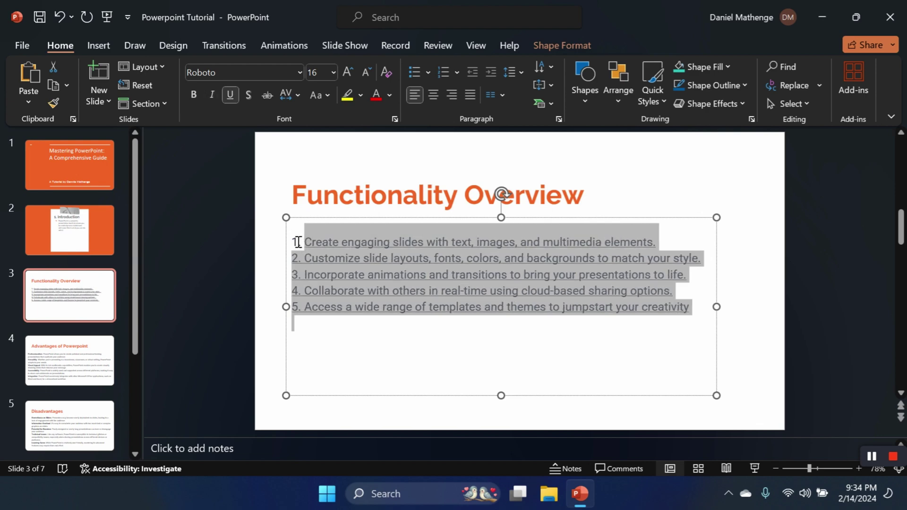
{"action": "key", "text": "ctrl+u"}
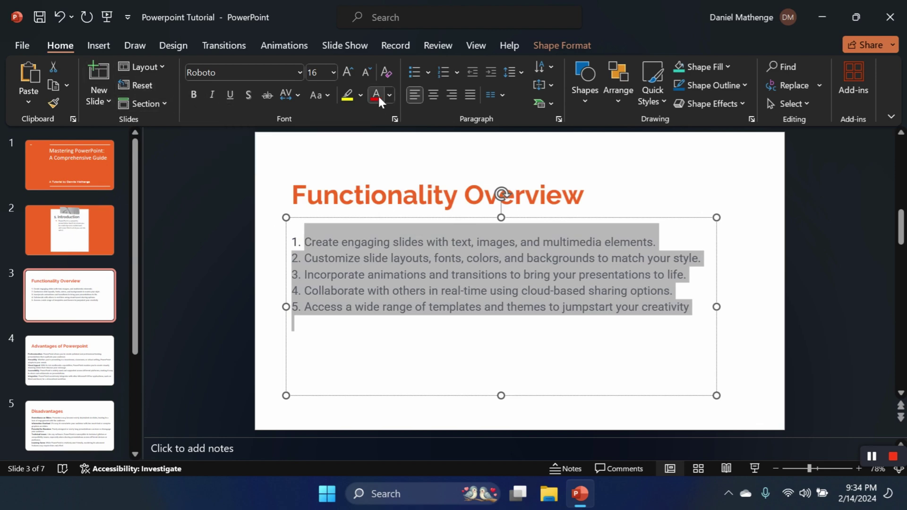
Step: Briefly select item 4, then return to the 'Mastering PowerPoint: A Comprehensive Guide' title slide
{"action": "left_click", "coordinate": [401, 313]}
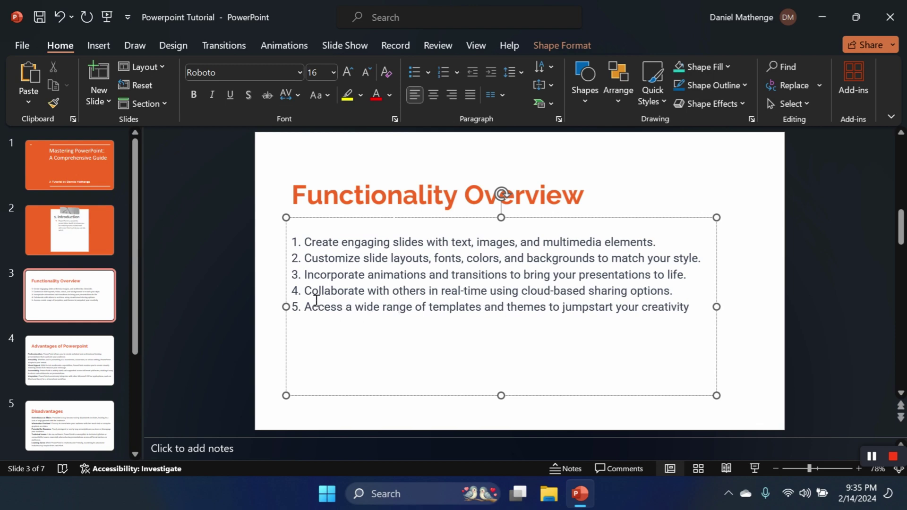
{"action": "left_click_drag", "start_coordinate": [305, 296], "coordinate": [684, 299]}
{"action": "left_click", "coordinate": [685, 300]}
{"action": "left_click", "coordinate": [71, 283]}
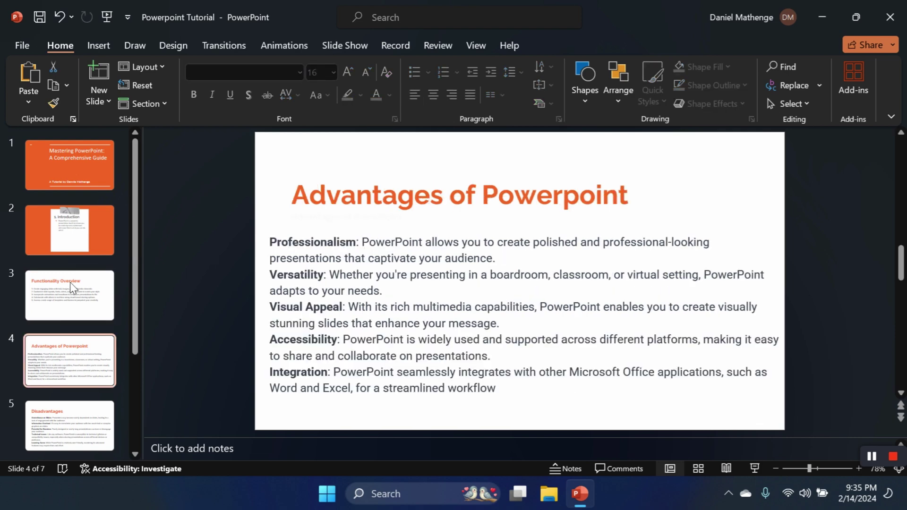
{"action": "left_click", "coordinate": [69, 282]}
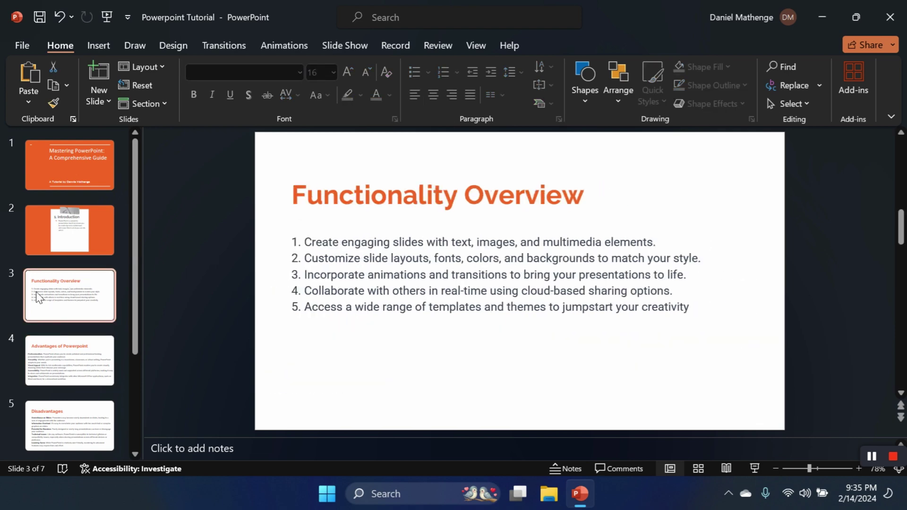
{"action": "left_click", "coordinate": [67, 168]}
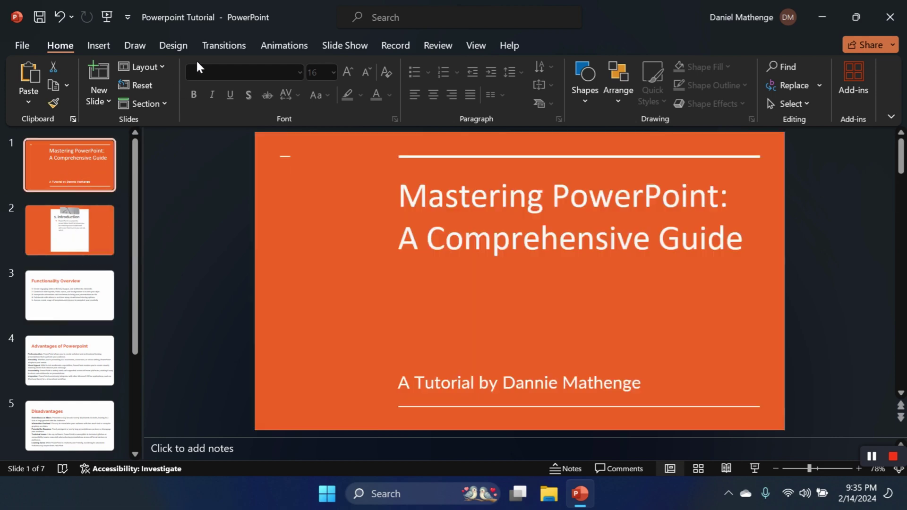
Step: Give the Introduction slide a Morph transition from the Transitions tab
{"action": "left_click", "coordinate": [222, 45]}
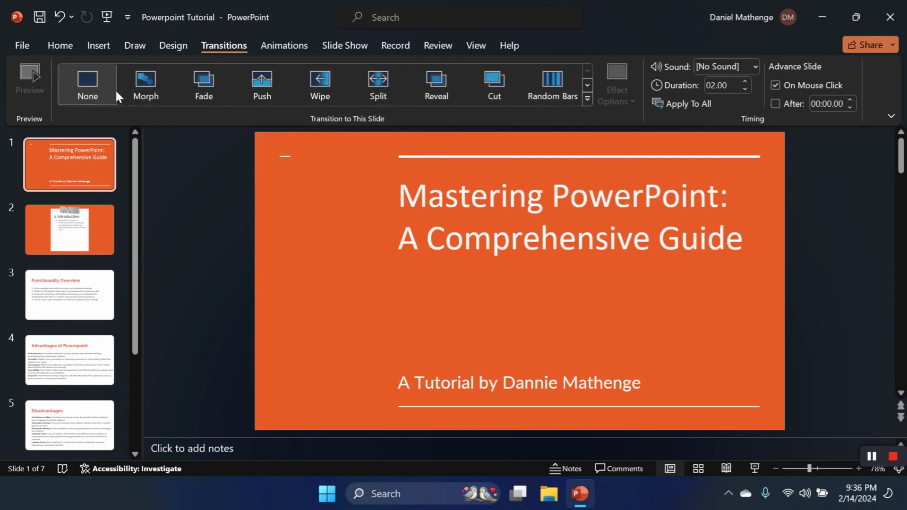
{"action": "left_click", "coordinate": [141, 78]}
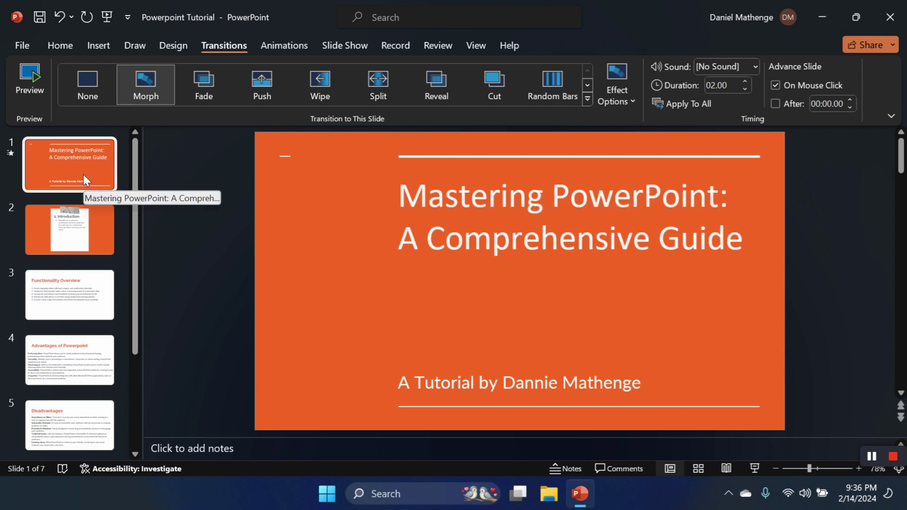
{"action": "key", "text": "Down"}
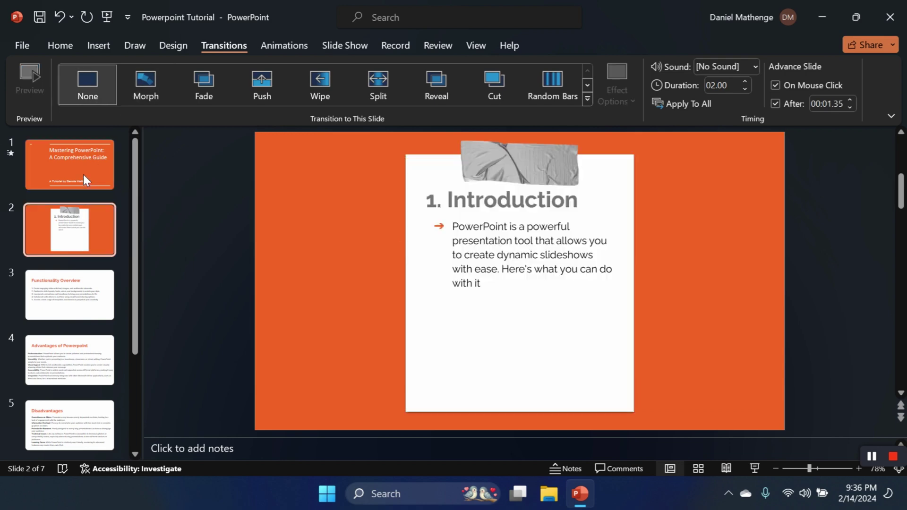
{"action": "left_click", "coordinate": [150, 77]}
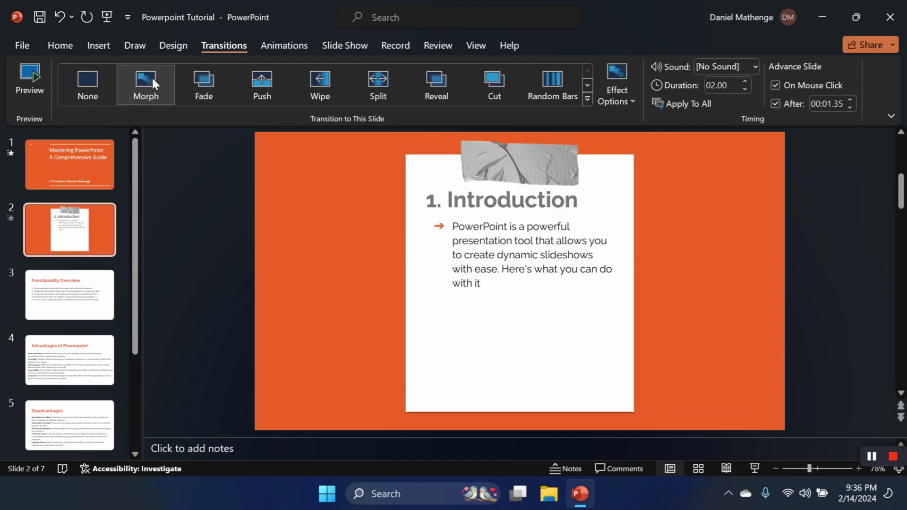
{"action": "left_click", "coordinate": [46, 159]}
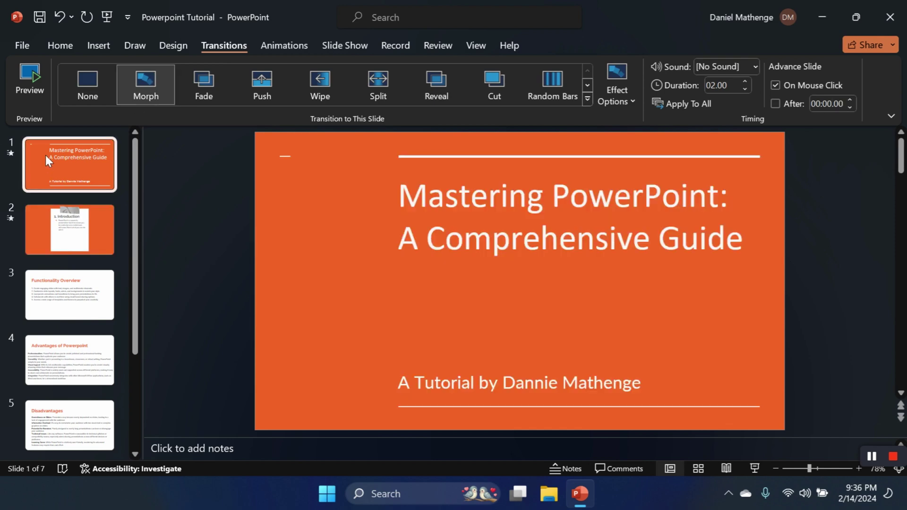
{"action": "key", "text": "Down"}
{"action": "key", "text": "Down"}
{"action": "key", "text": "Up"}
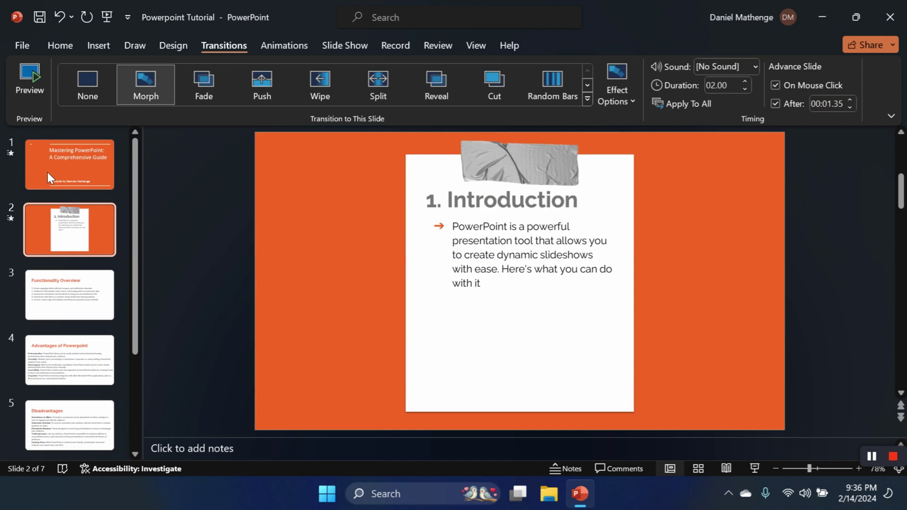
Step: Apply a Push transition to the Functionality Overview slide, then reselect the title slide
{"action": "left_click", "coordinate": [67, 278]}
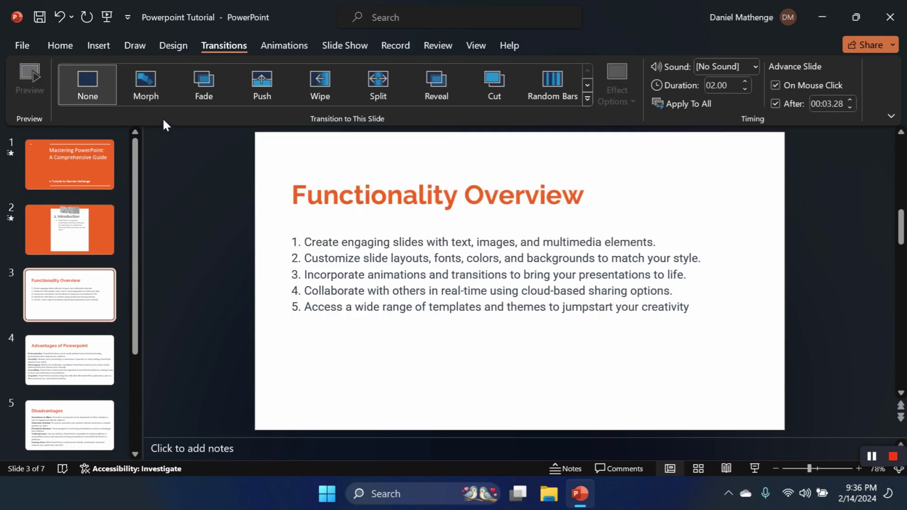
{"action": "left_click", "coordinate": [259, 78]}
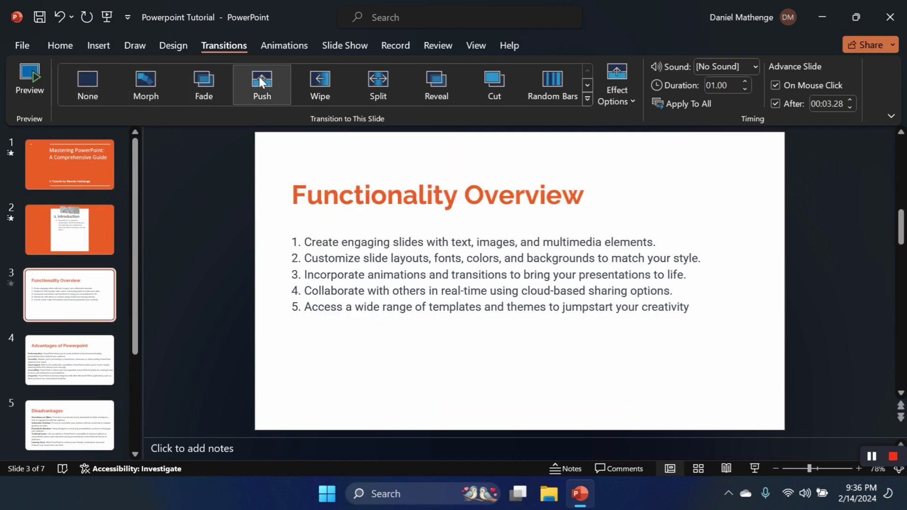
{"action": "left_click", "coordinate": [81, 160]}
{"action": "key", "text": "Down"}
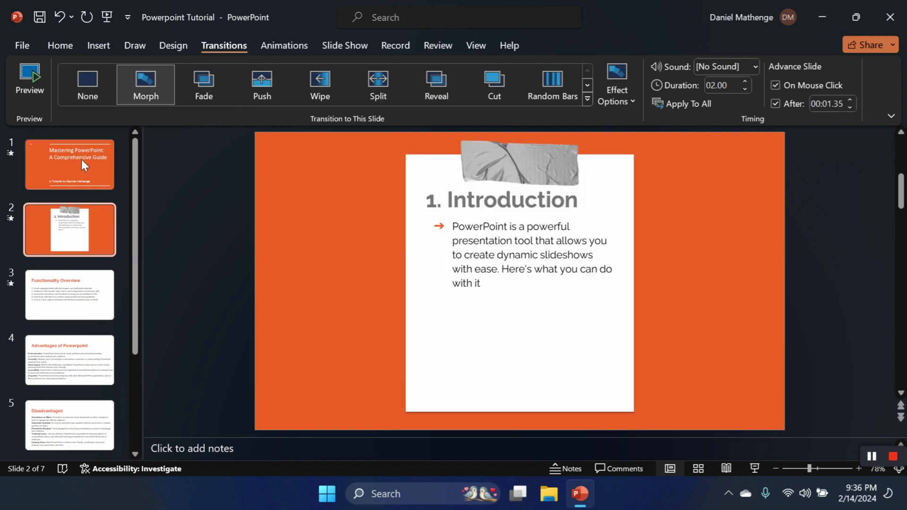
{"action": "key", "text": "Down"}
{"action": "key", "text": "Down"}
{"action": "left_click", "coordinate": [81, 159]}
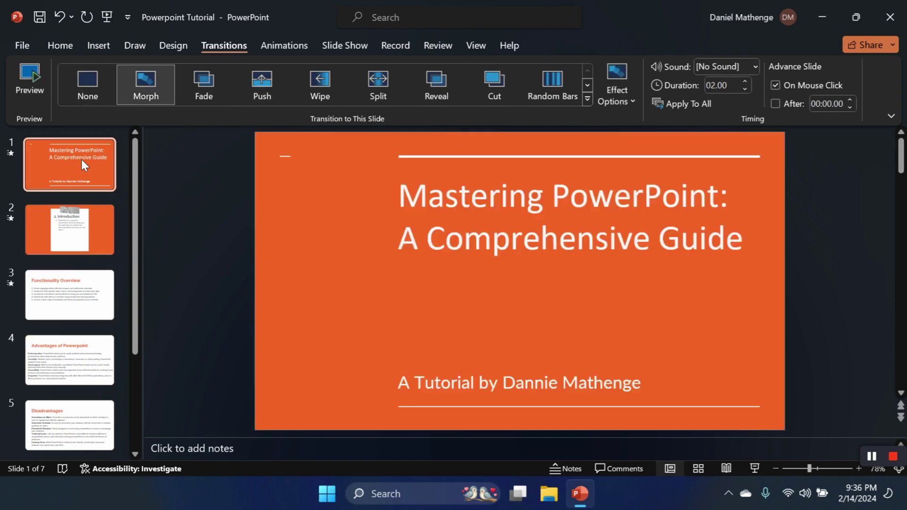
{"action": "left_click", "coordinate": [350, 45]}
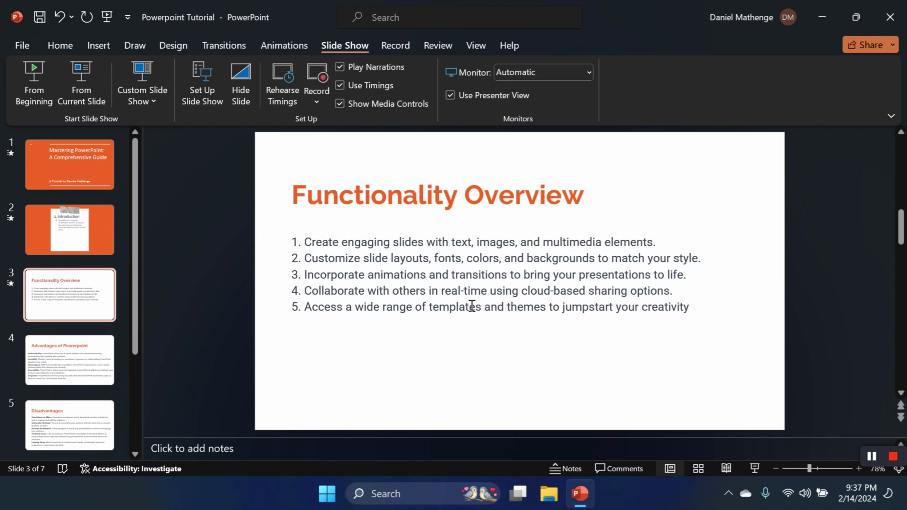
Step: Browse the Home tab's Layout, Section and Arrange dropdowns without changing slide 3
{"action": "left_click_drag", "start_coordinate": [429, 268], "coordinate": [472, 267]}
{"action": "left_click", "coordinate": [449, 308]}
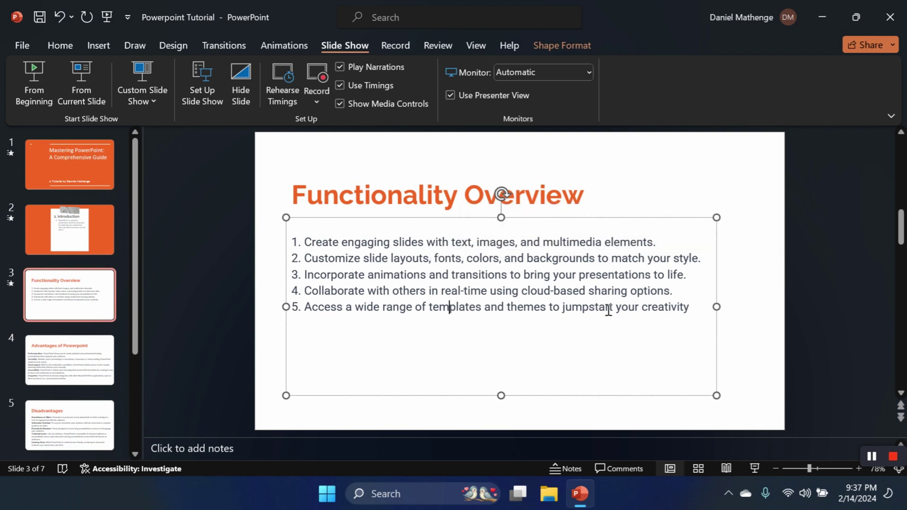
{"action": "left_click", "coordinate": [64, 43]}
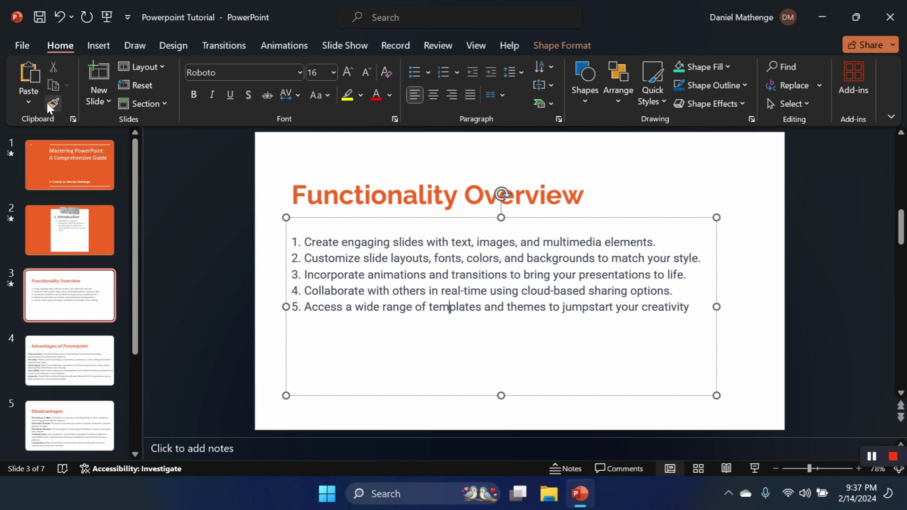
{"action": "left_click", "coordinate": [161, 68]}
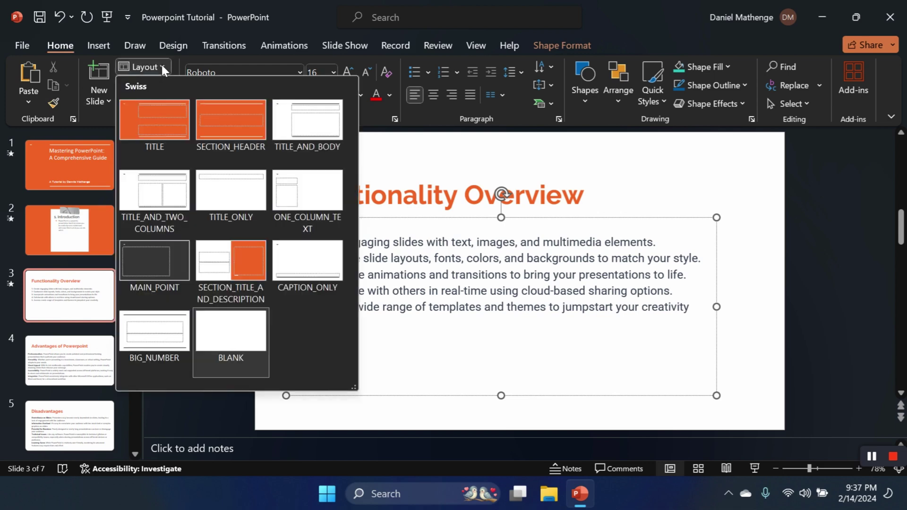
{"action": "left_click", "coordinate": [385, 165]}
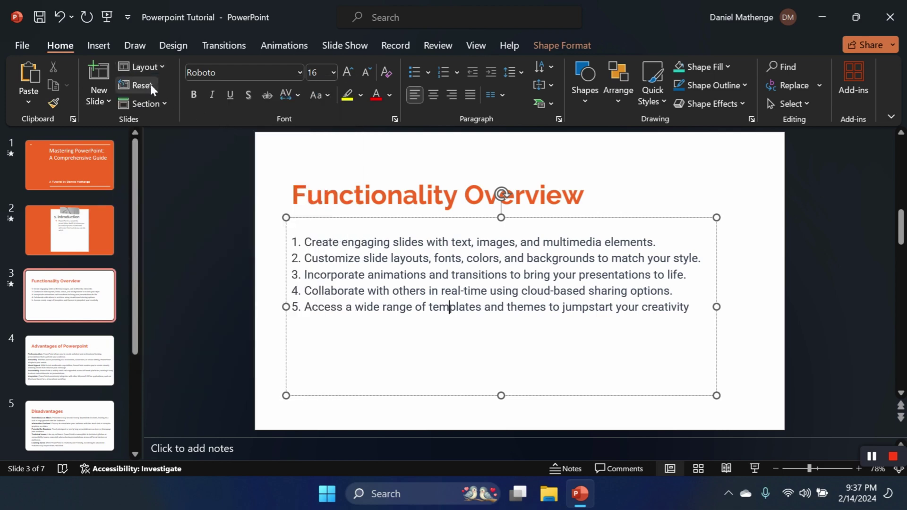
{"action": "left_click", "coordinate": [154, 103]}
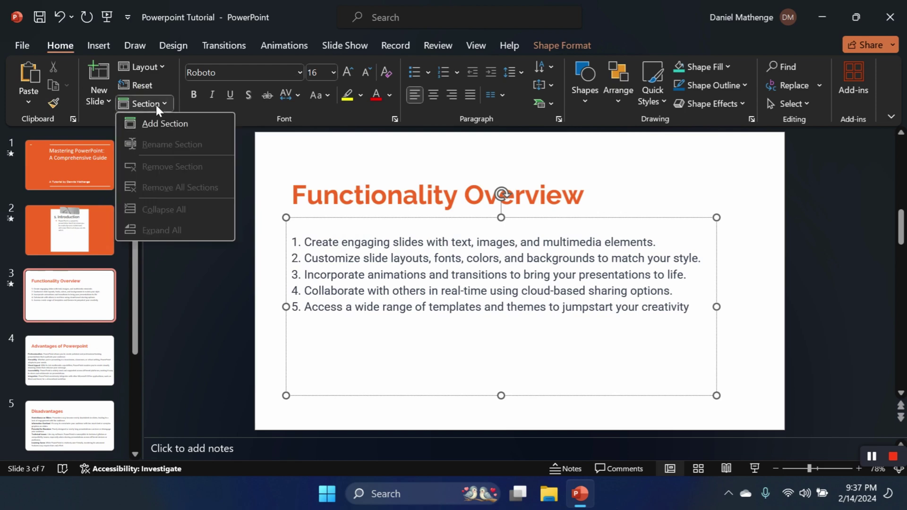
{"action": "left_click", "coordinate": [174, 260]}
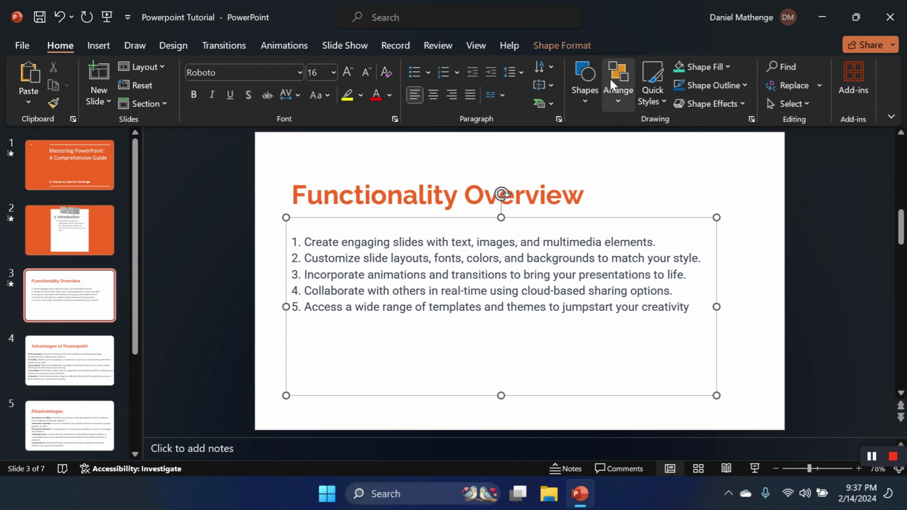
{"action": "left_click", "coordinate": [618, 99]}
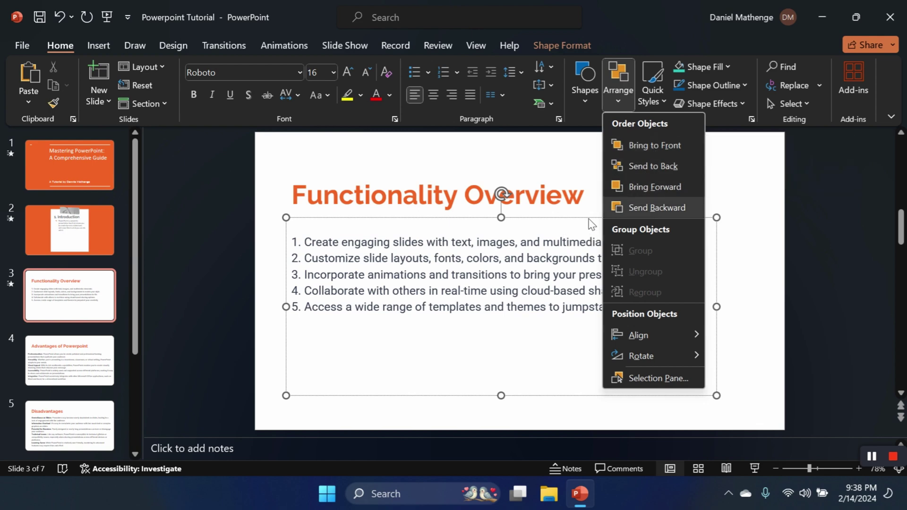
{"action": "left_click", "coordinate": [642, 145]}
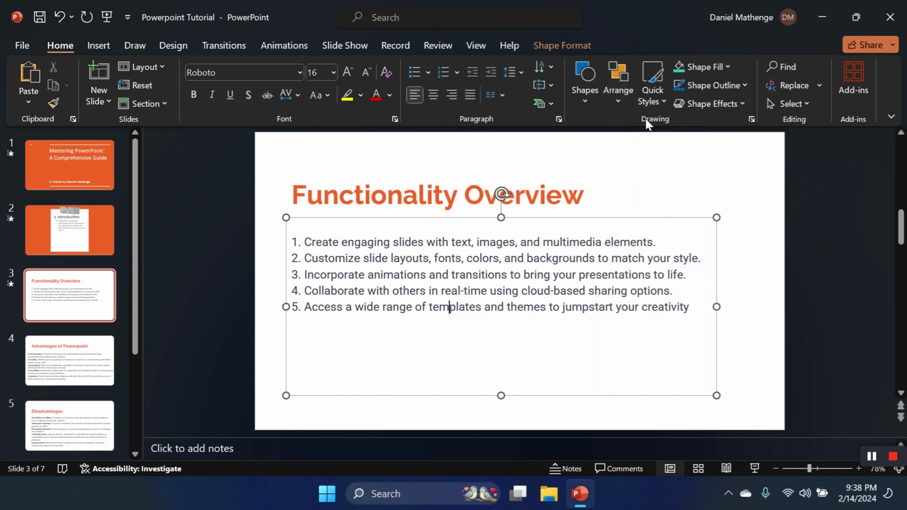
Step: Draw a yellow highlighter stroke under the list with the Draw tools, then undo it
{"action": "left_click", "coordinate": [99, 44]}
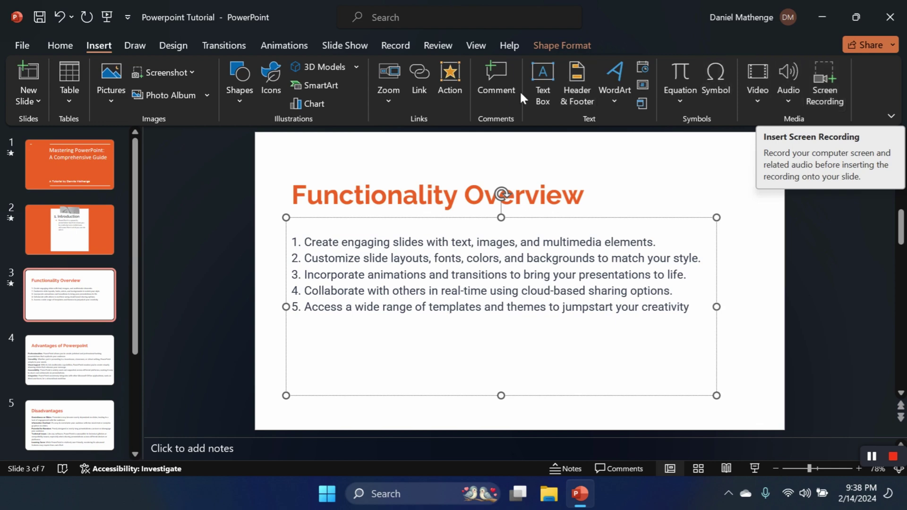
{"action": "left_click", "coordinate": [140, 40]}
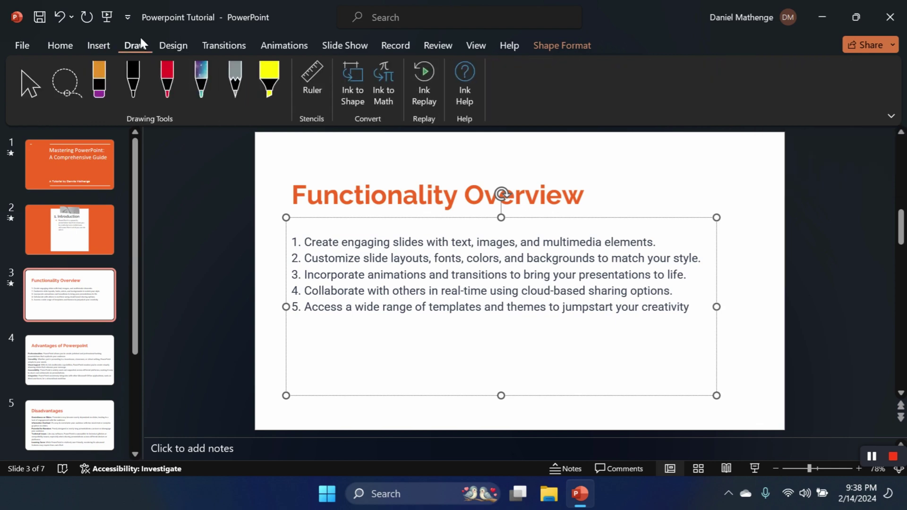
{"action": "left_click", "coordinate": [273, 80]}
{"action": "mouse_move", "coordinate": [432, 328]}
{"action": "left_mouse_down"}
{"action": "mouse_move", "coordinate": [440, 373]}
{"action": "mouse_move", "coordinate": [460, 345]}
{"action": "mouse_move", "coordinate": [552, 358]}
{"action": "mouse_move", "coordinate": [666, 323]}
{"action": "left_mouse_up"}
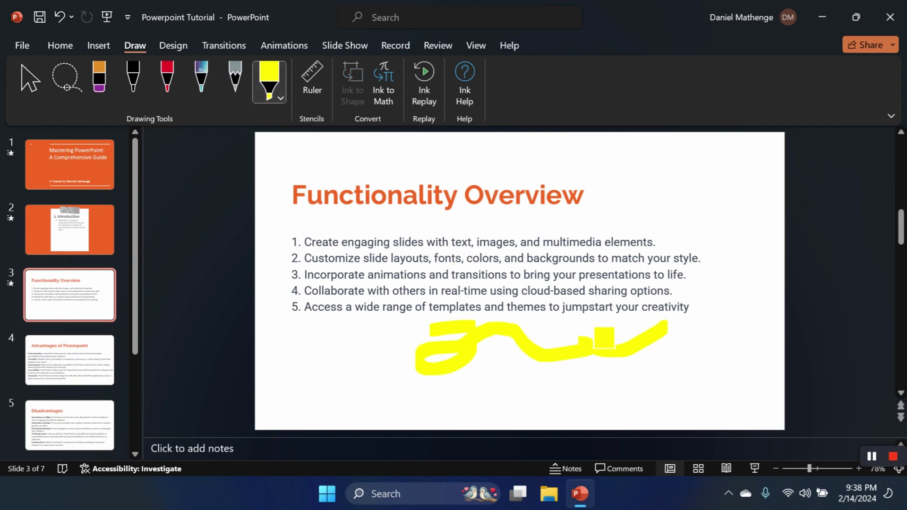
{"action": "left_click", "coordinate": [66, 14]}
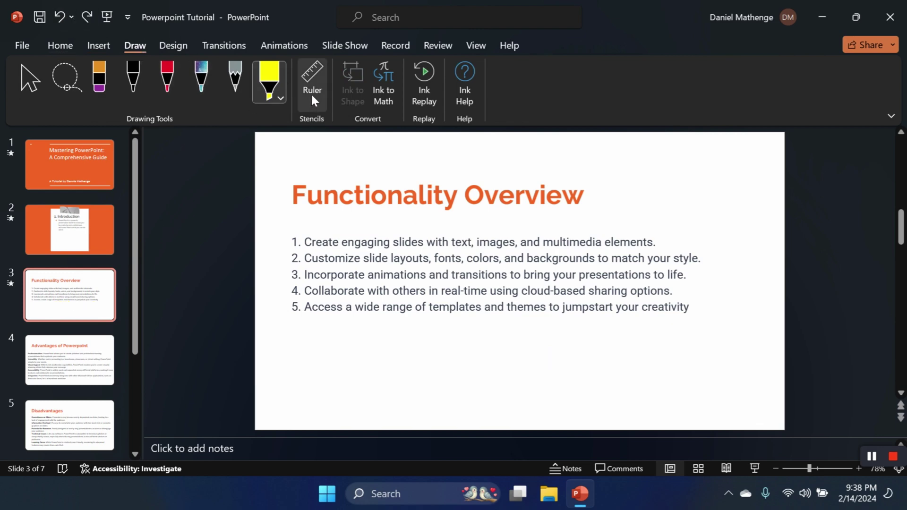
Step: Browse the Design, Transitions, Animations, Slide Show, Record, Review, View and Insert tabs, ending on Home
{"action": "left_click", "coordinate": [175, 46]}
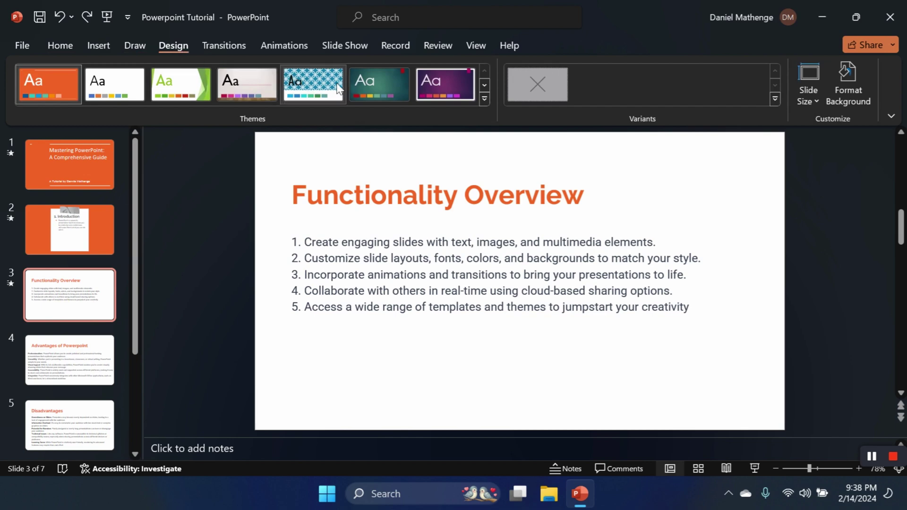
{"action": "left_click", "coordinate": [204, 47]}
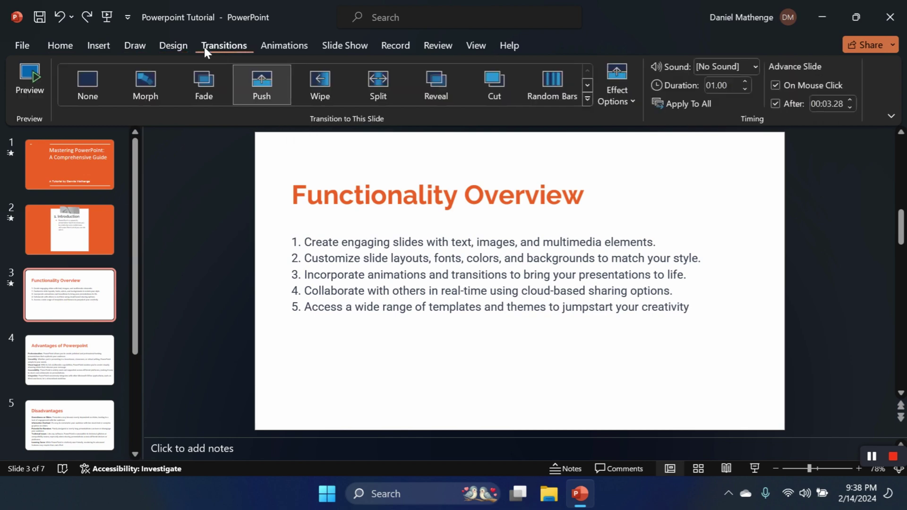
{"action": "left_click", "coordinate": [290, 45]}
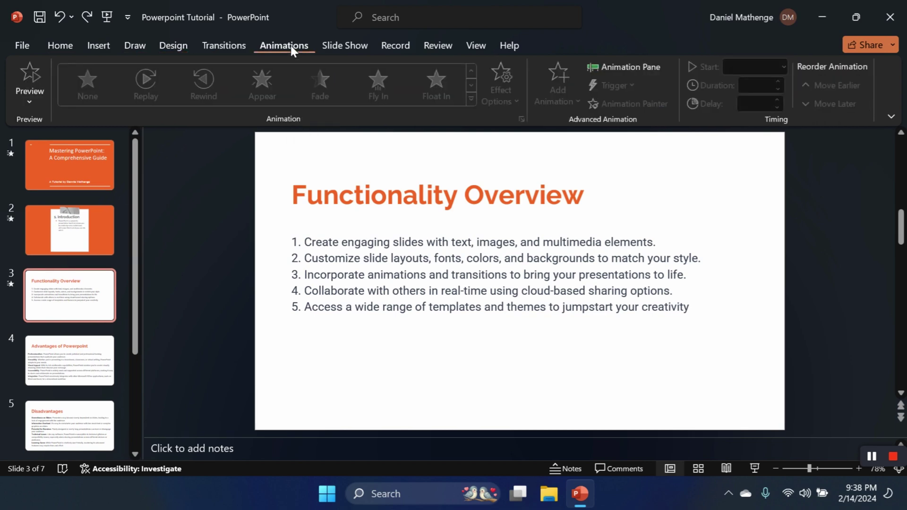
{"action": "left_click", "coordinate": [347, 44]}
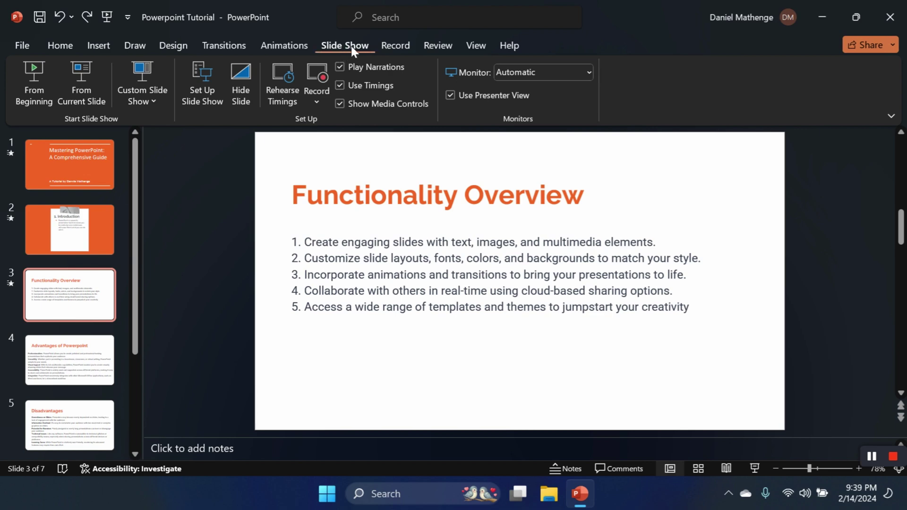
{"action": "left_click", "coordinate": [393, 46]}
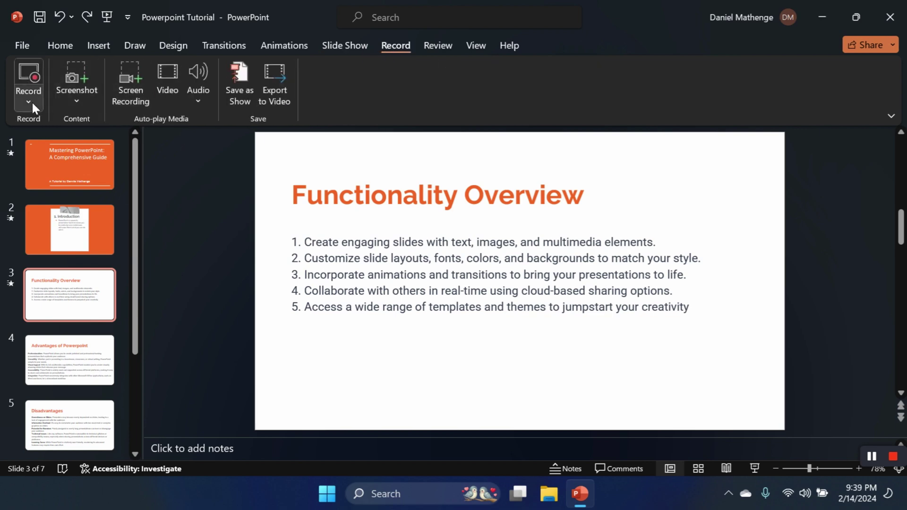
{"action": "left_click", "coordinate": [437, 43]}
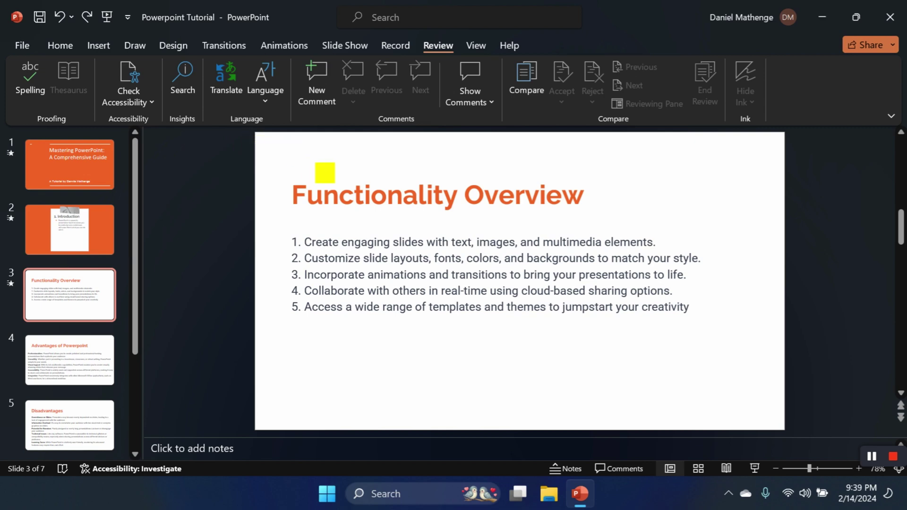
{"action": "left_click", "coordinate": [474, 46]}
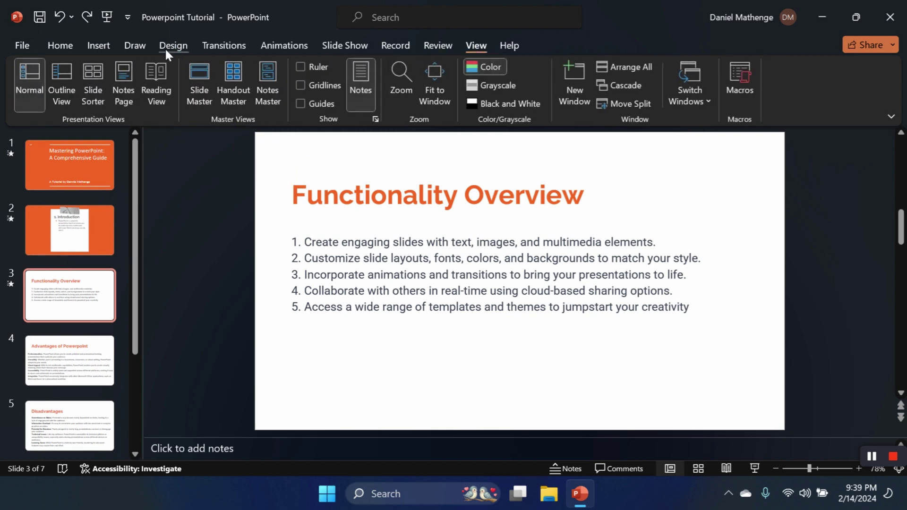
{"action": "left_click", "coordinate": [169, 45]}
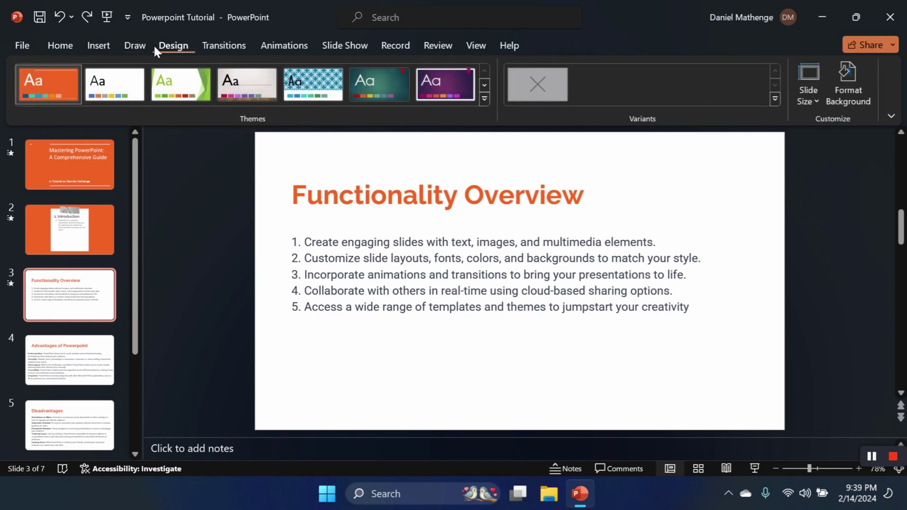
{"action": "left_click", "coordinate": [108, 46]}
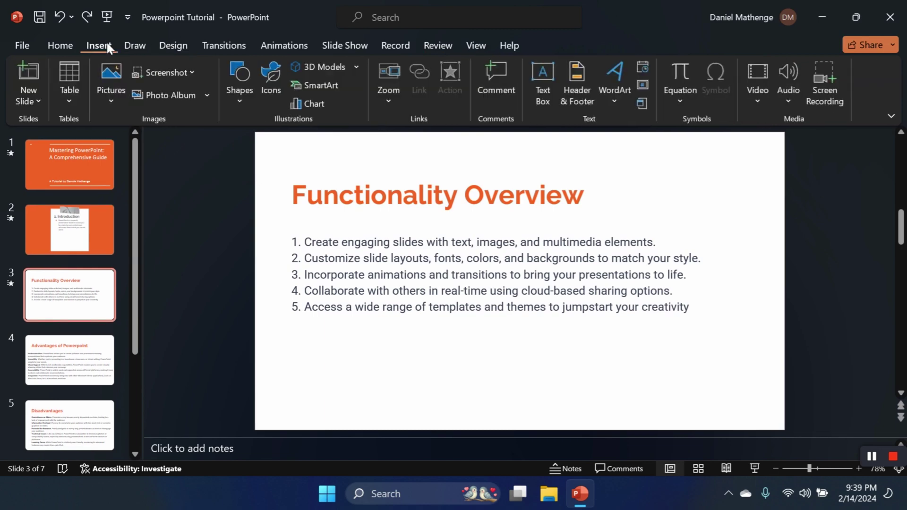
{"action": "left_click", "coordinate": [70, 44]}
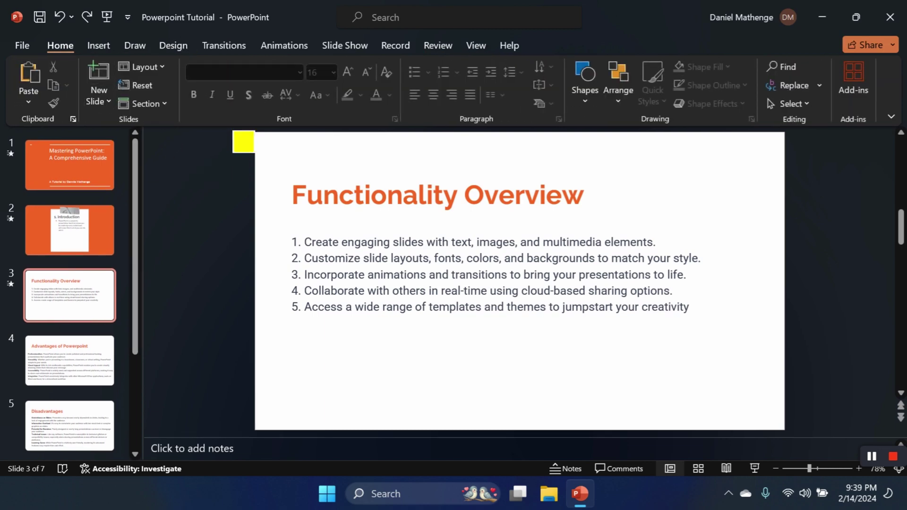
Step: Undo slide 3's Push transition and advance to slide 4, 'Advantages of Powerpoint'
{"action": "left_click", "coordinate": [60, 16]}
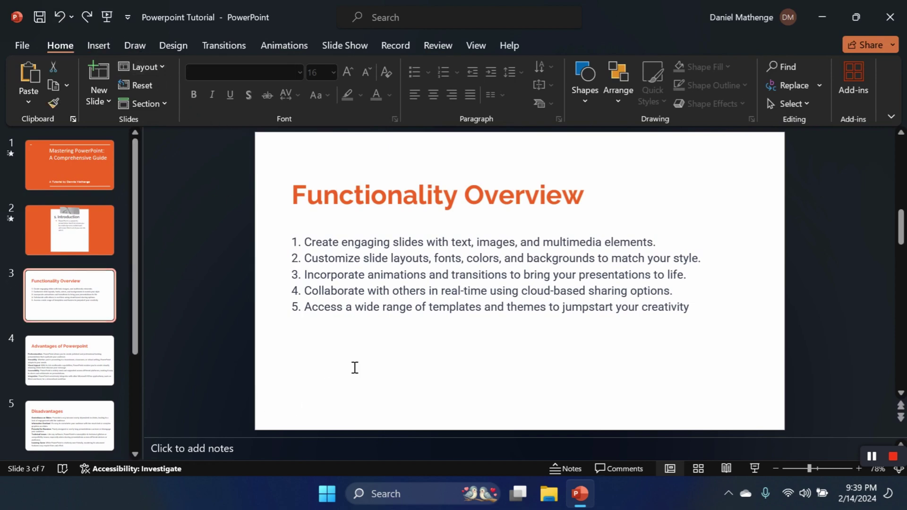
{"action": "left_click", "coordinate": [68, 355]}
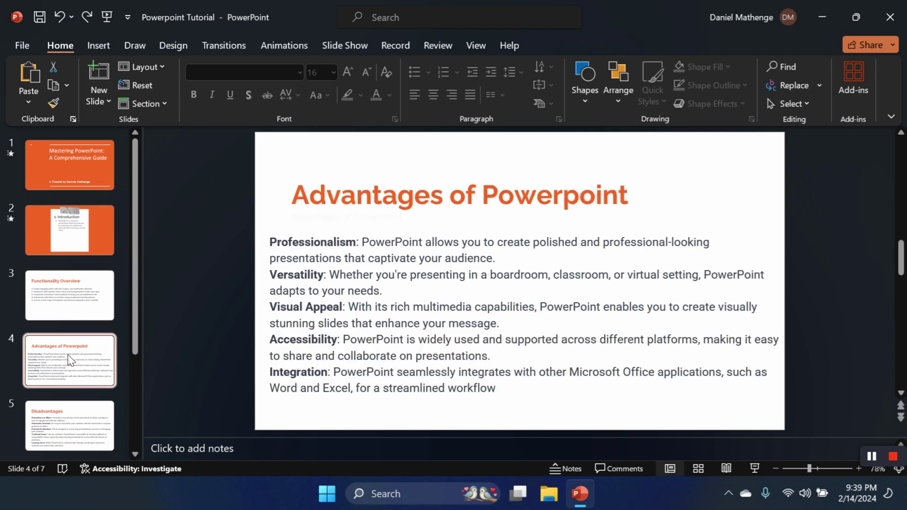
{"action": "left_click", "coordinate": [41, 307]}
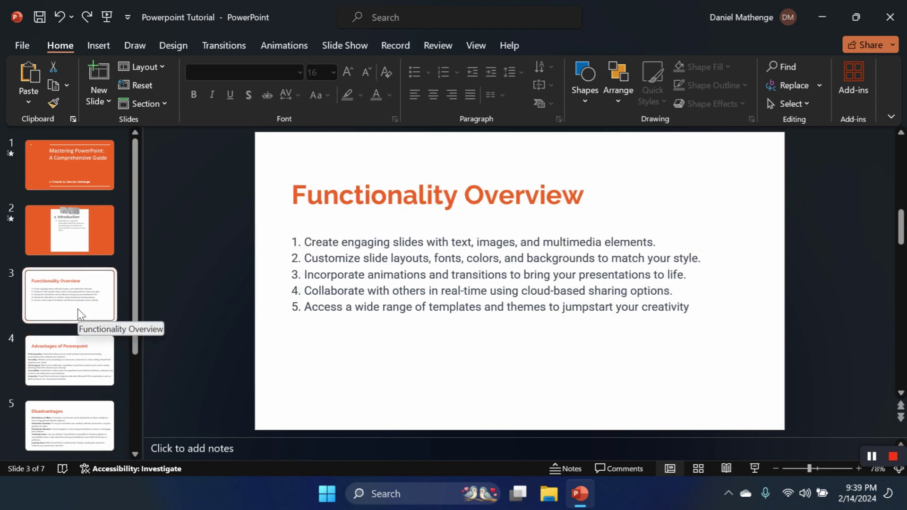
{"action": "key", "text": "Down"}
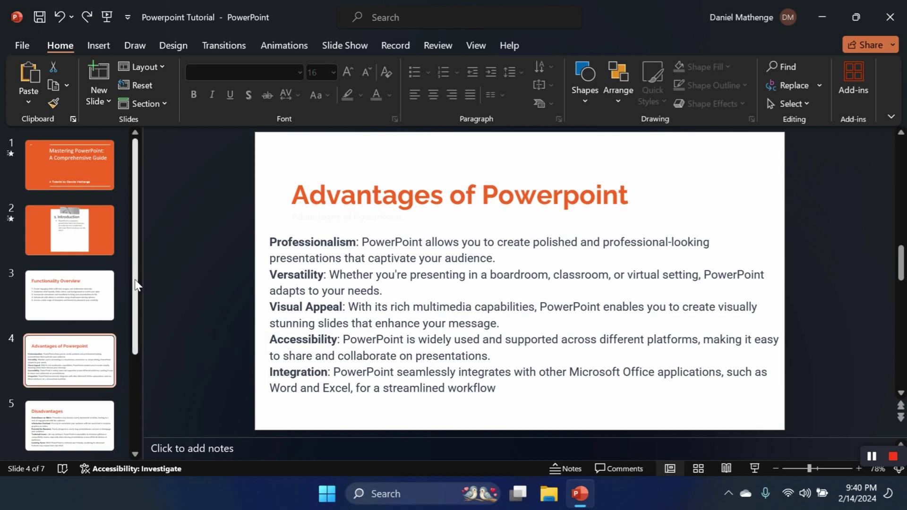
{"action": "left_click_drag", "start_coordinate": [136, 284], "coordinate": [132, 307]}
{"action": "scroll", "coordinate": [132, 307], "scroll_direction": "down", "scroll_amount": 1}
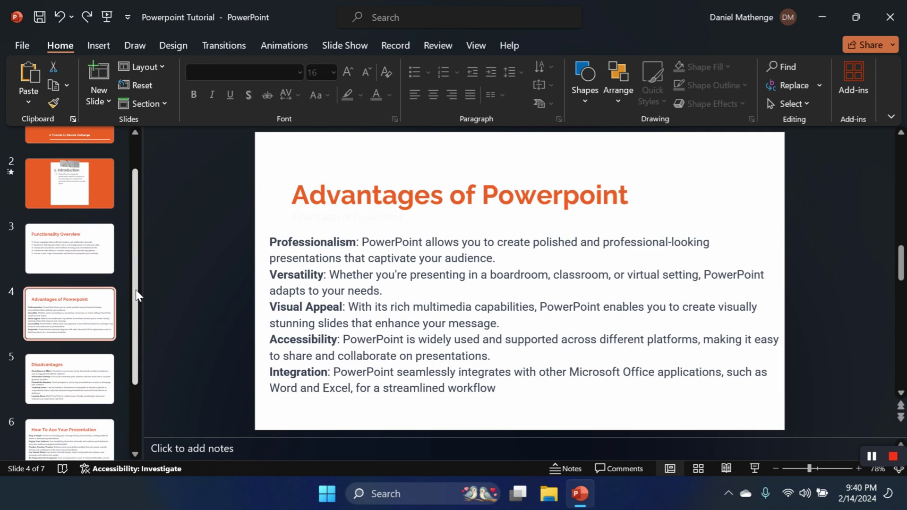
Step: Advance to slide 5, 'Disadvantages', listing drawbacks from Overreliance on Slides to Learning Curve
{"action": "key", "text": "Down"}
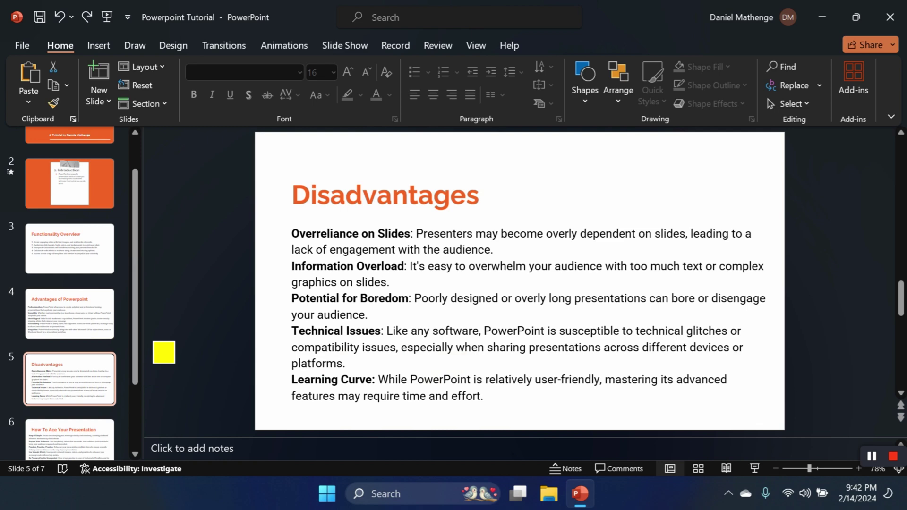
Step: Advance to slide 6, 'How To Ace Your Presentation', and click beside the slide
{"action": "key", "text": "Down"}
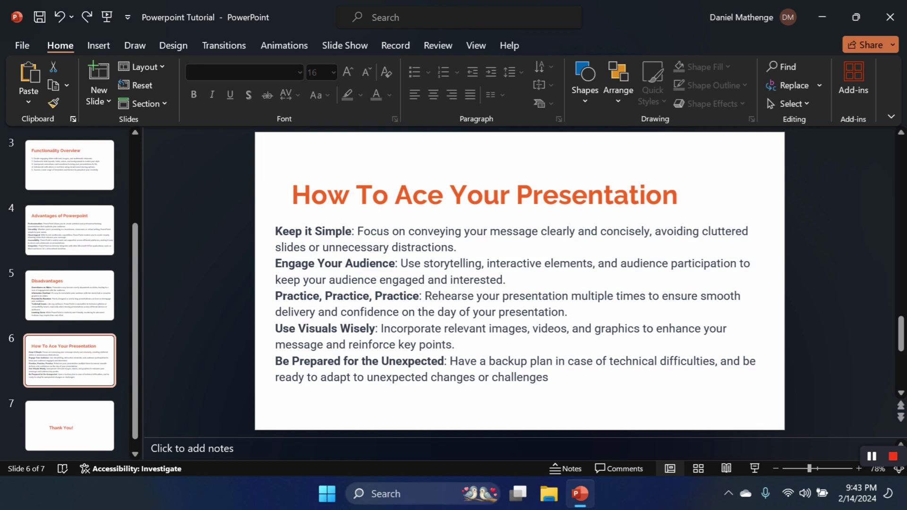
{"action": "left_click", "coordinate": [159, 351]}
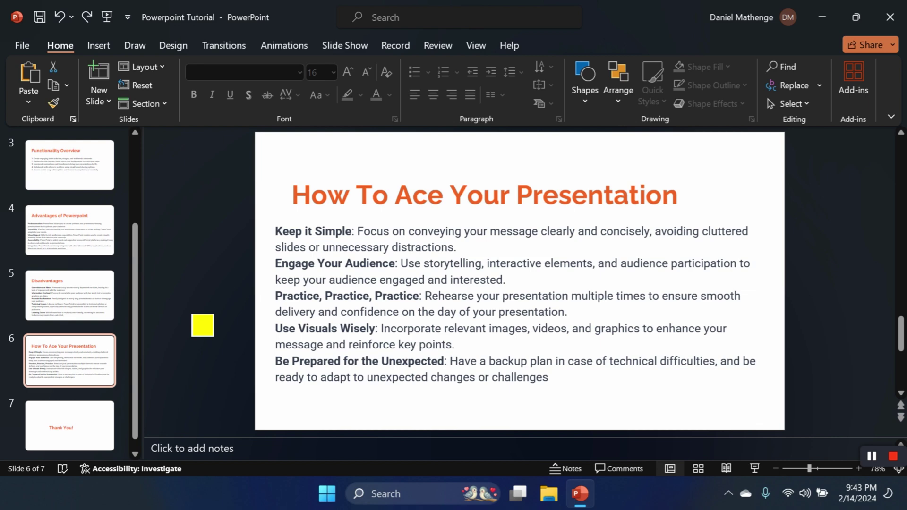
Step: Scroll down to slide 7, the closing 'Thank You!' slide of the deck
{"action": "scroll", "coordinate": [202, 325], "scroll_direction": "down", "scroll_amount": 1}
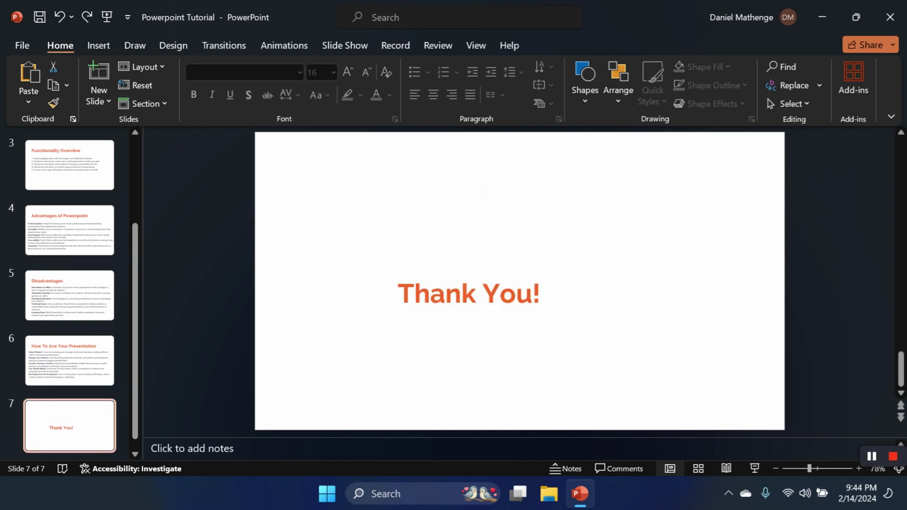